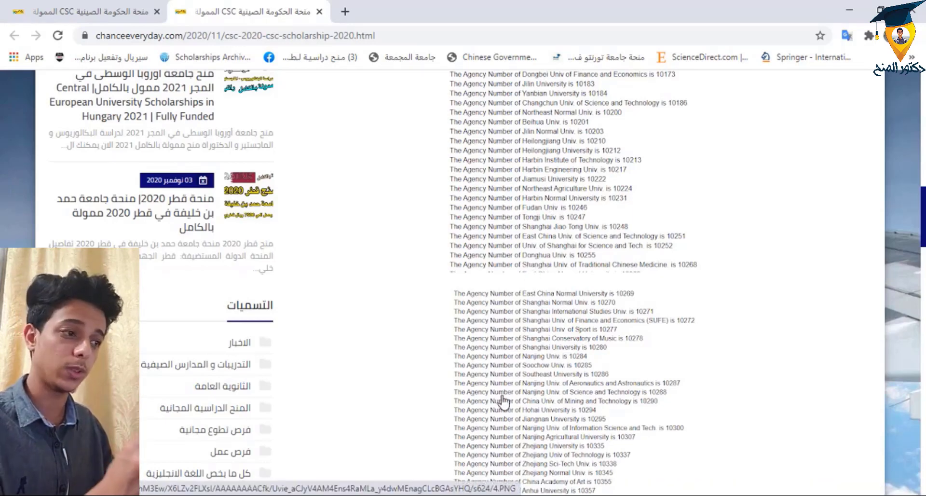
- Switch to the studyinchina.csc.edu.cn browser window and read the scholarship application instructions through to the notes
mouse_move(510, 489)
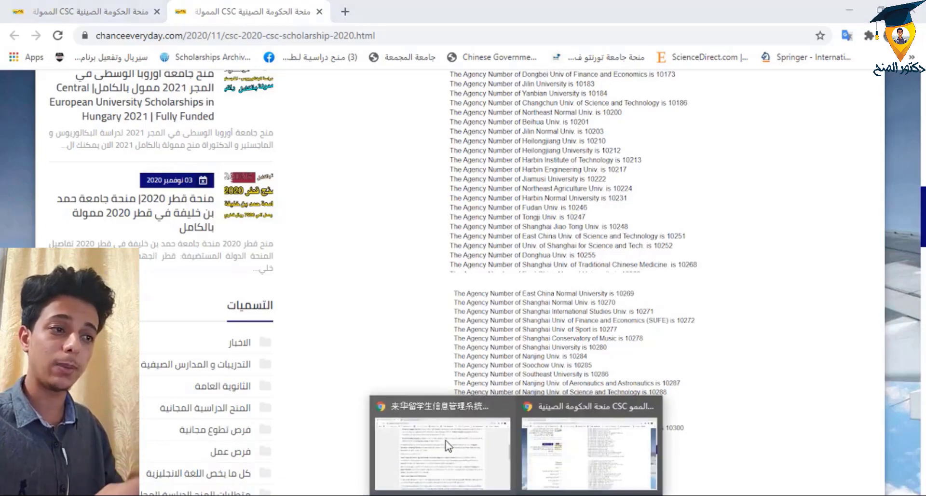
left_click(456, 451)
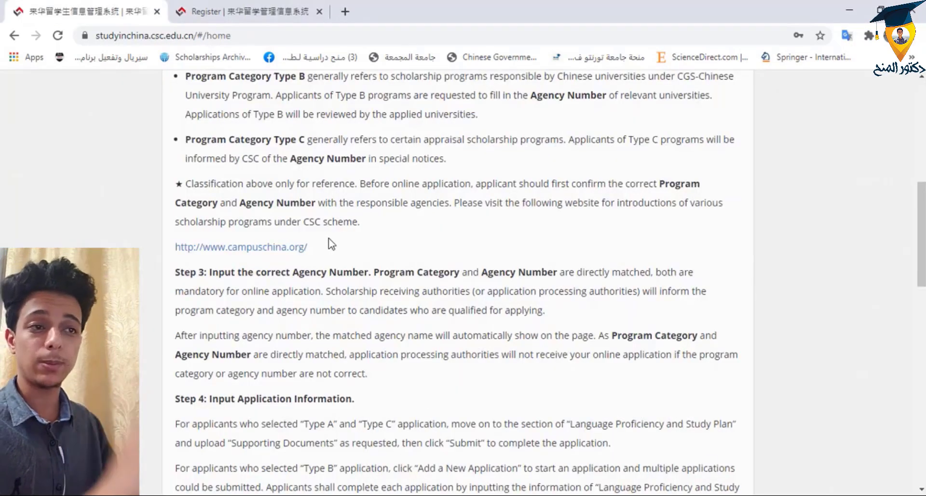
scroll(475, 208, "down", 8)
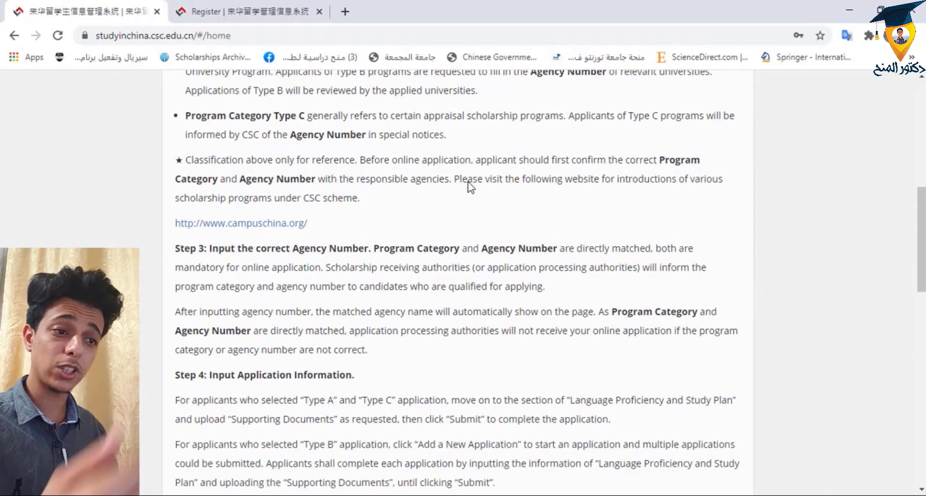
scroll(431, 255, "down", 3)
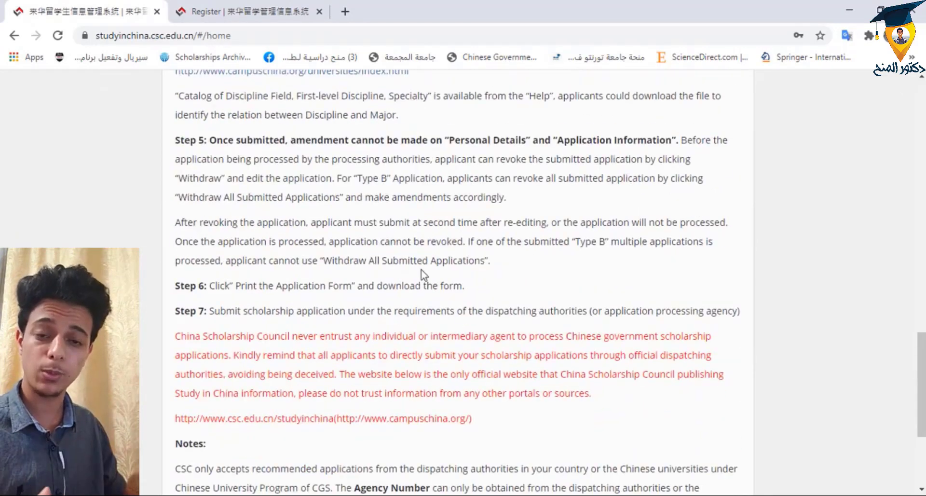
scroll(415, 279, "down", 4)
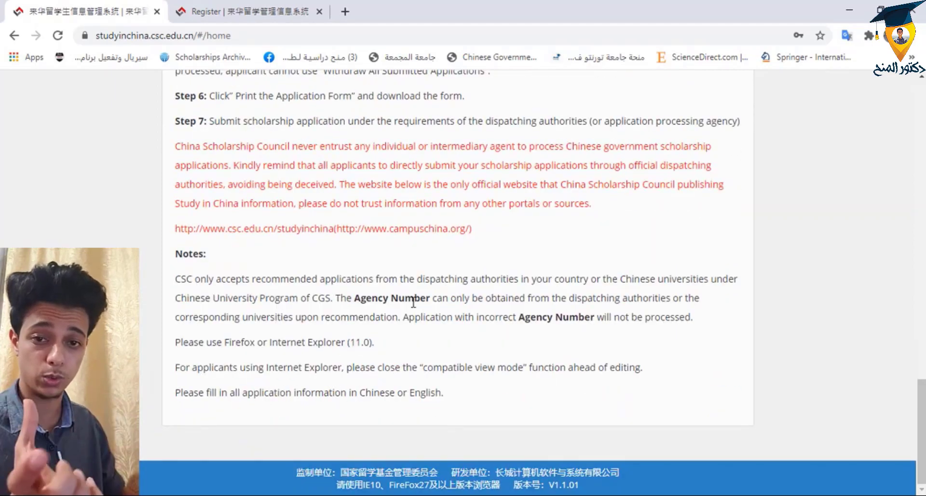
scroll(413, 302, "up", 15)
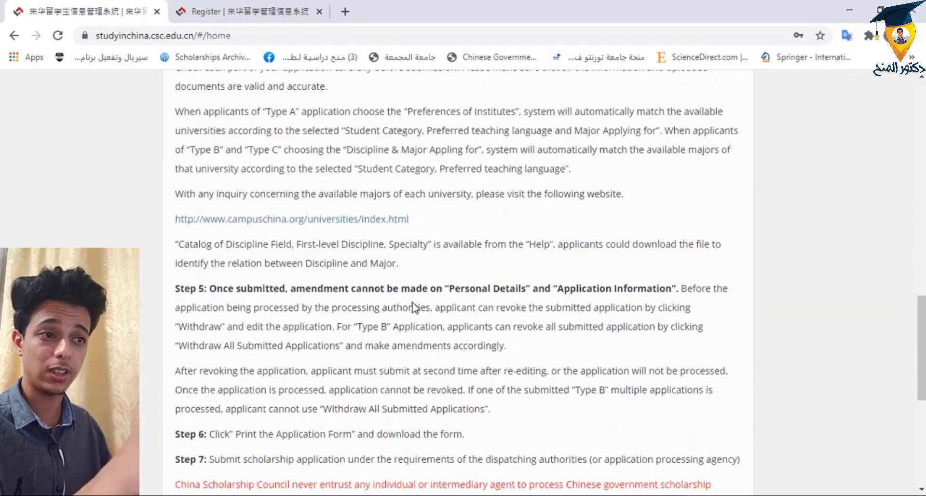
scroll(414, 308, "up", 2)
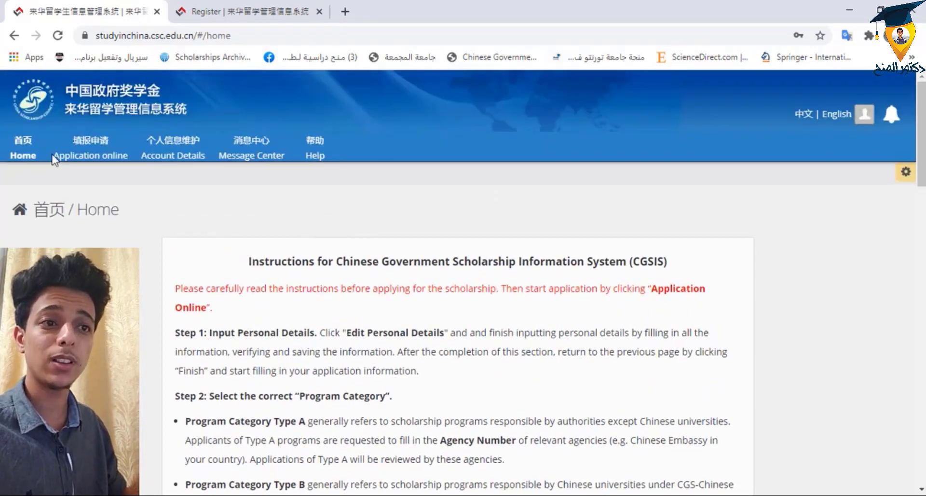
- Go to the online application page and open the personal details for editing
left_click(95, 181)
scroll(439, 294, "down", 3)
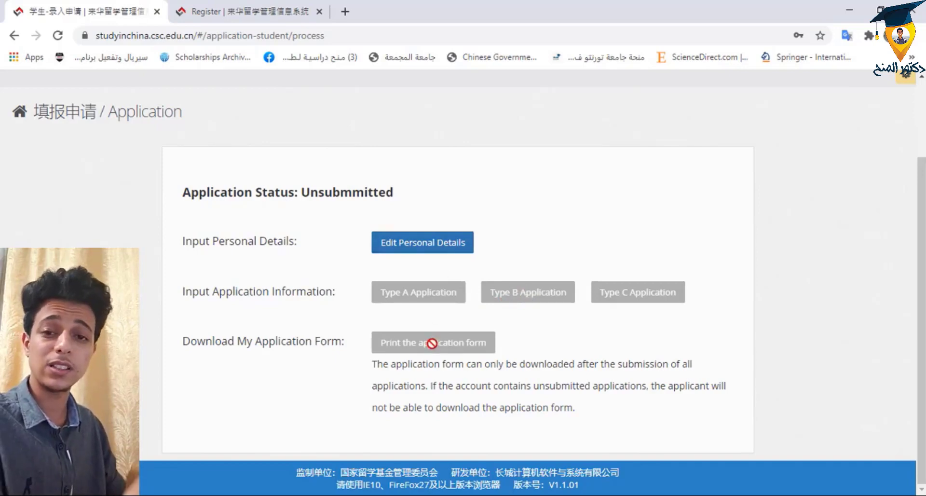
scroll(428, 368, "up", 2)
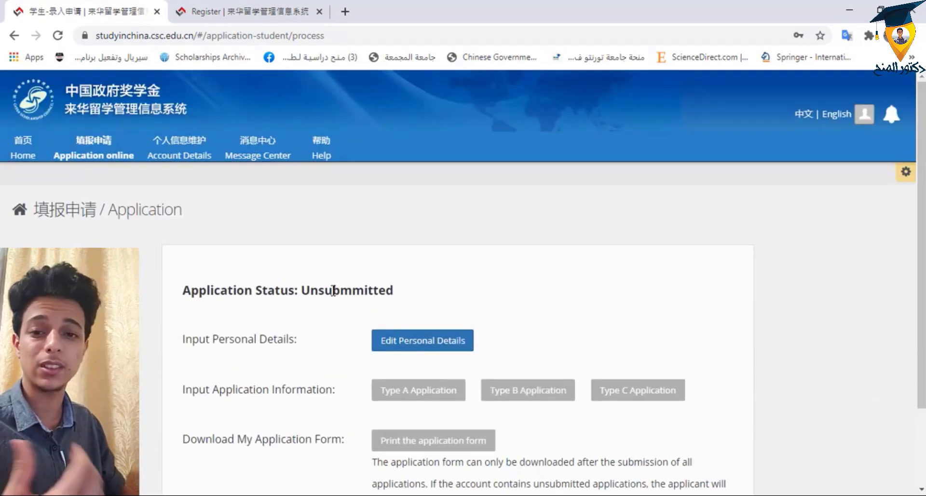
scroll(446, 287, "down", 1)
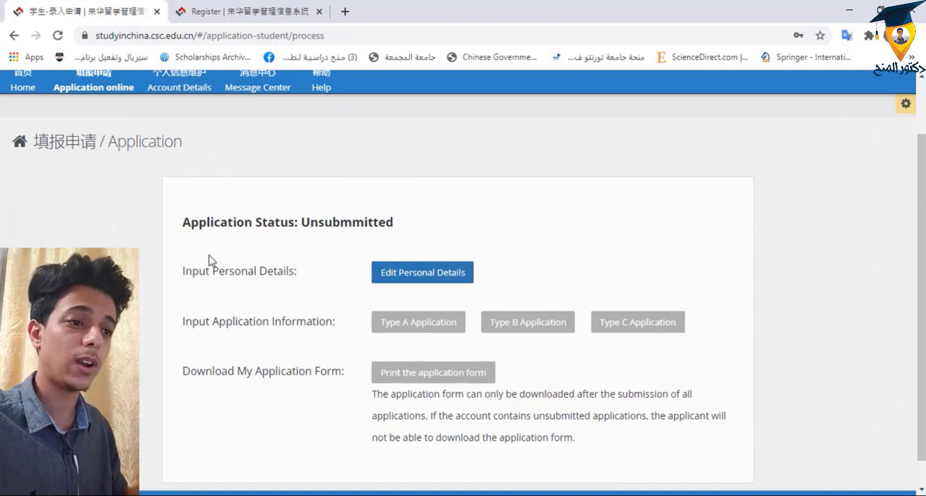
left_click(417, 283)
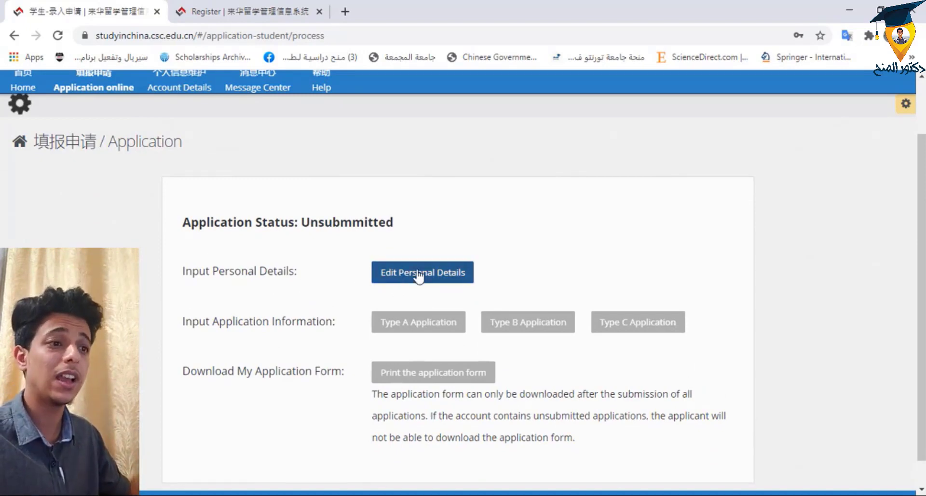
- Examine the name, birth, nationality, native language and passport fields of the Personal Information section
scroll(482, 242, "down", 1)
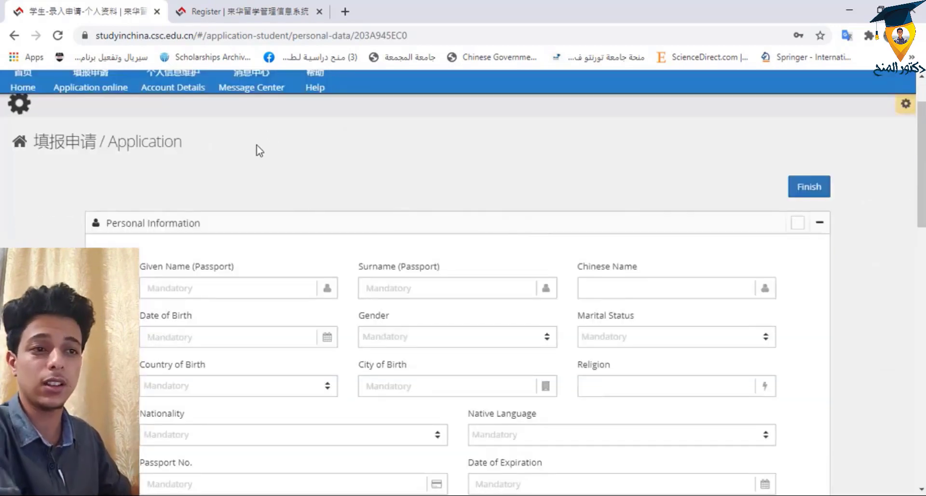
scroll(246, 246, "down", 1)
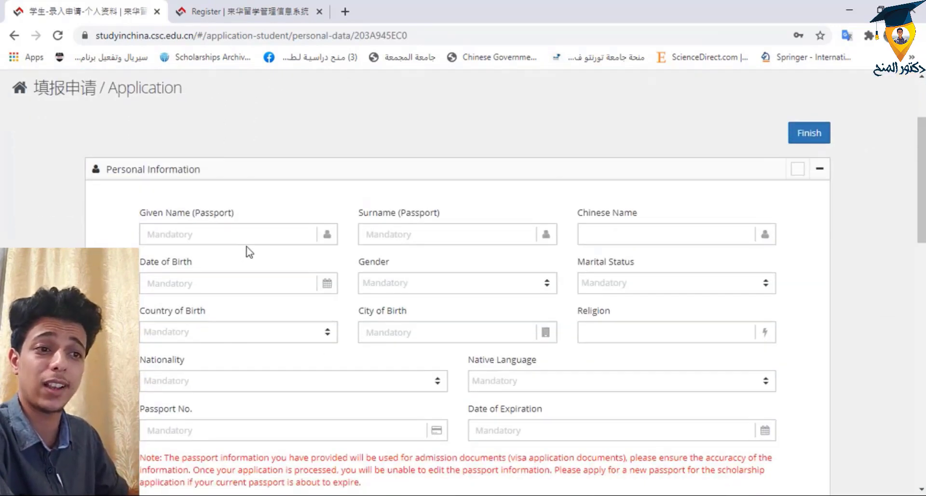
left_click(190, 218)
left_click(422, 221)
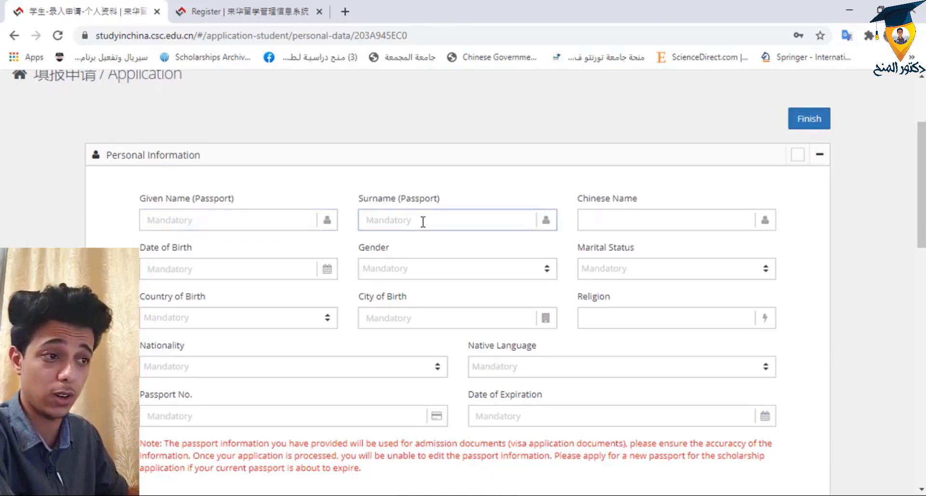
left_click(581, 219)
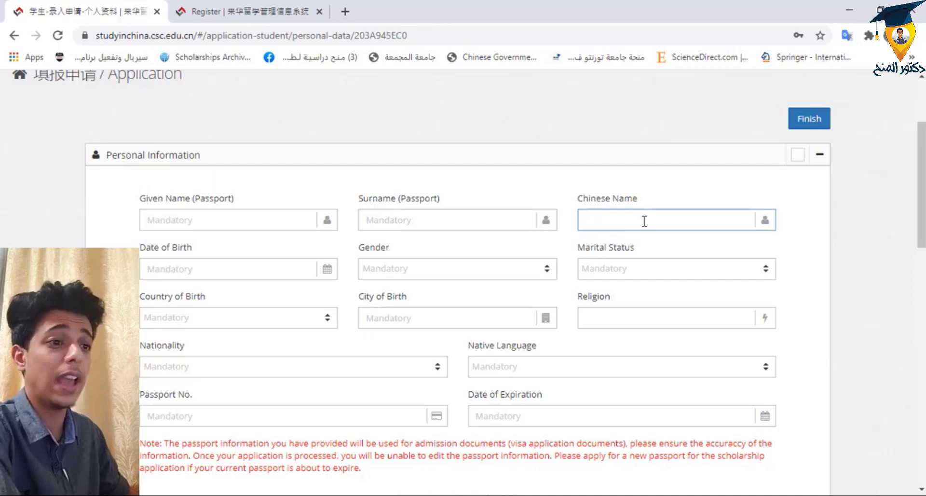
left_click(221, 218)
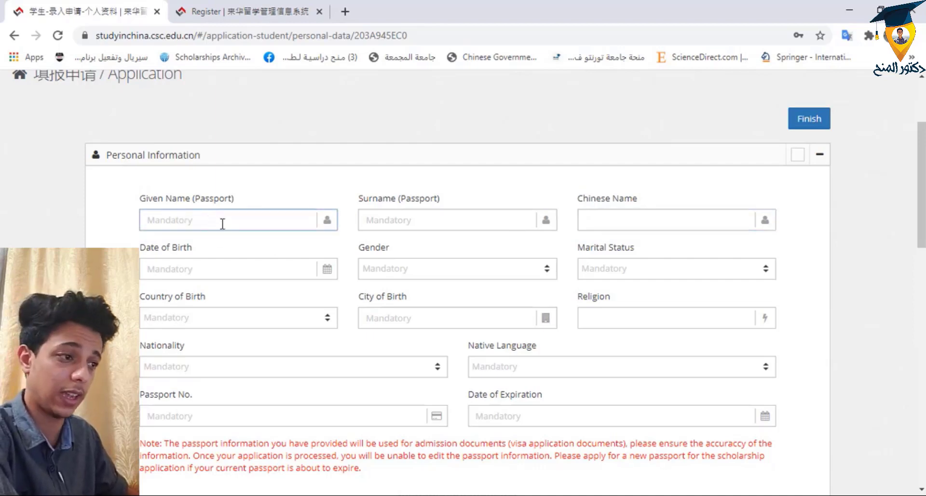
left_click(646, 223)
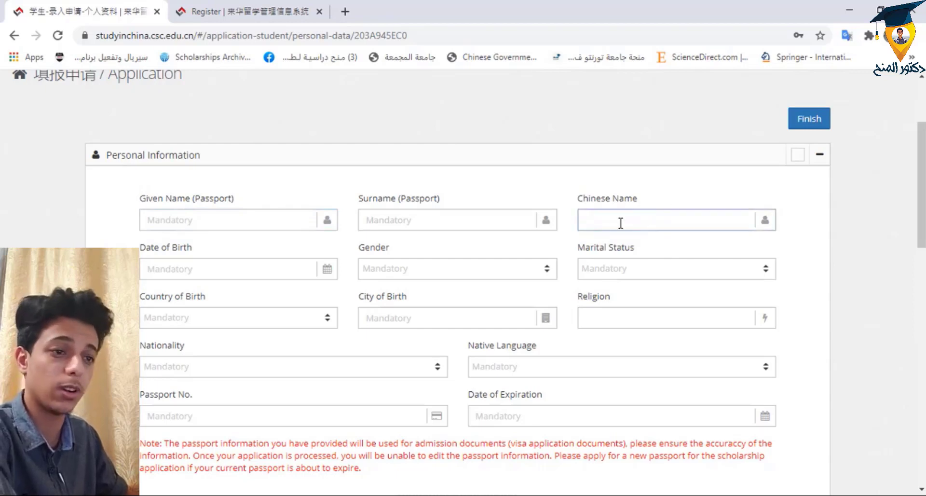
left_click(337, 248)
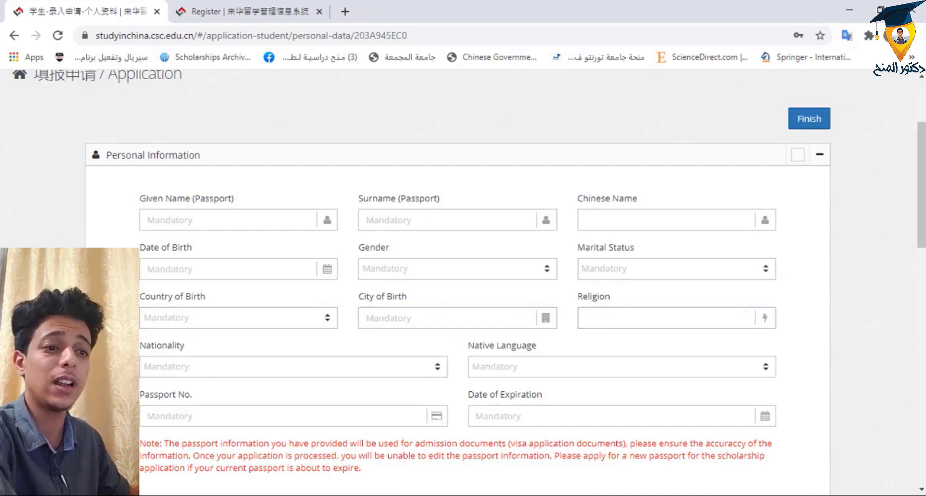
scroll(223, 342, "down", 1)
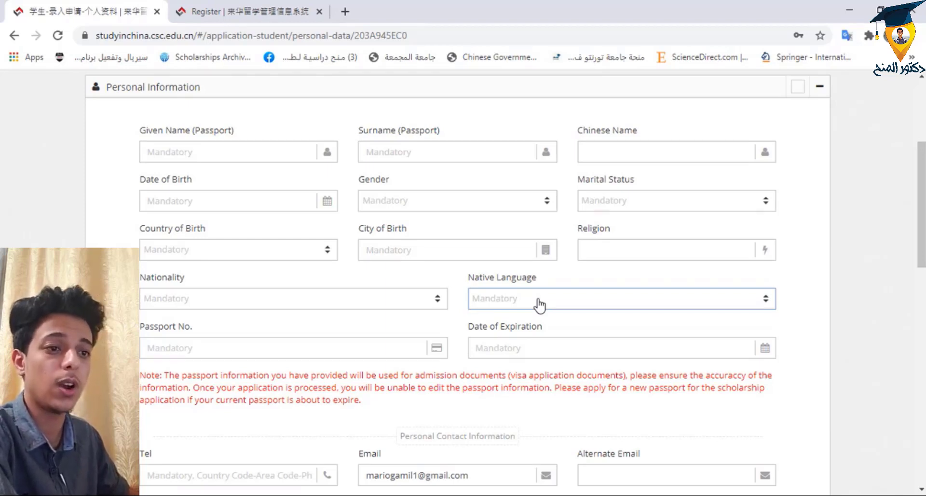
scroll(539, 304, "down", 1)
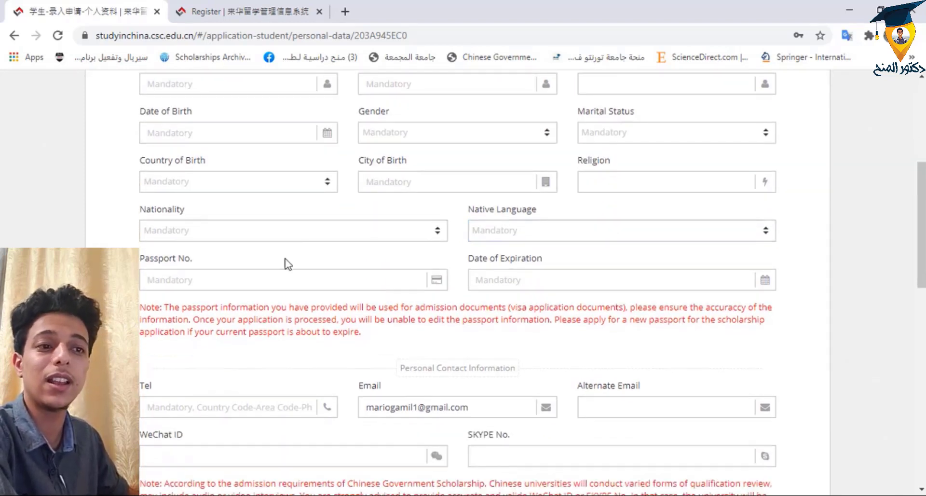
left_click(191, 274)
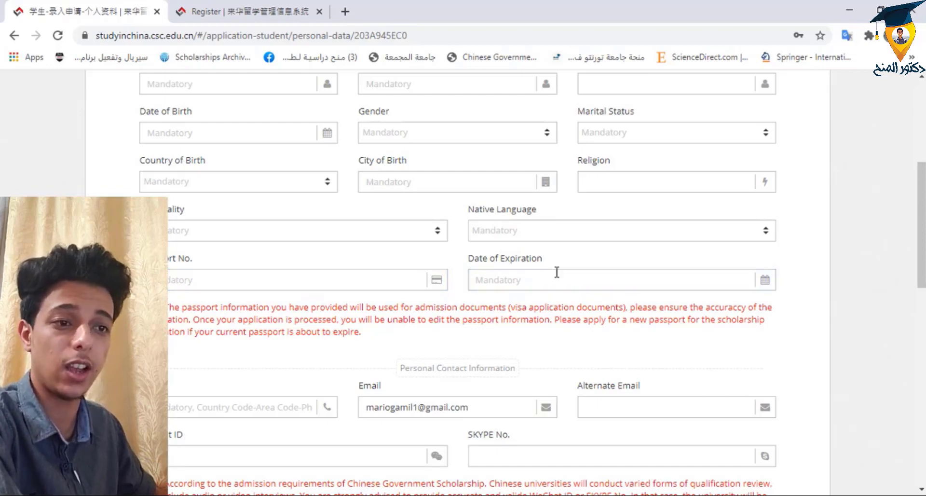
- Examine the personal contact, mailing address and emergency contact fields through to the end of the Personal Information section
scroll(320, 272, "down", 3)
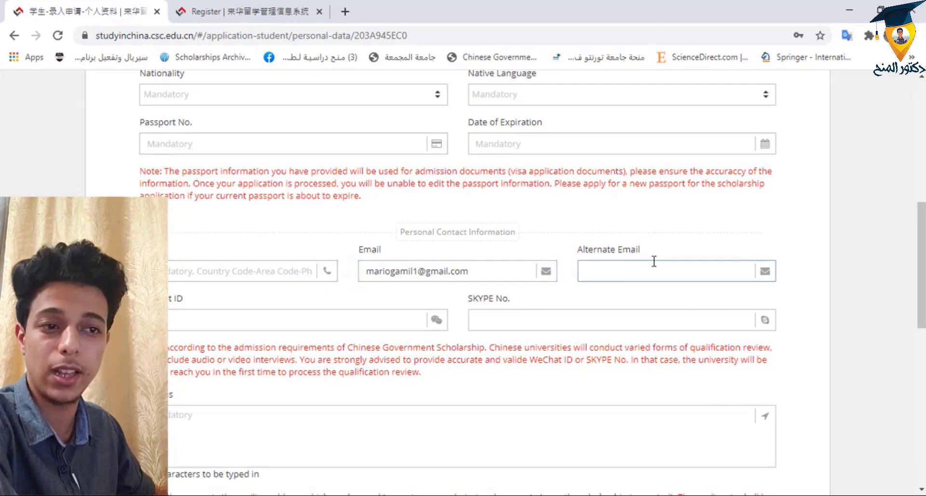
scroll(654, 261, "down", 2)
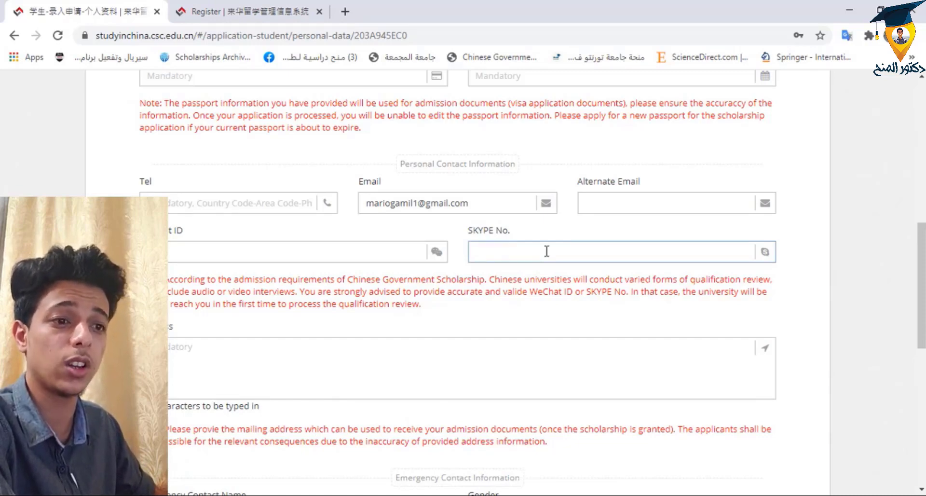
scroll(546, 251, "down", 1)
scroll(170, 217, "down", 1)
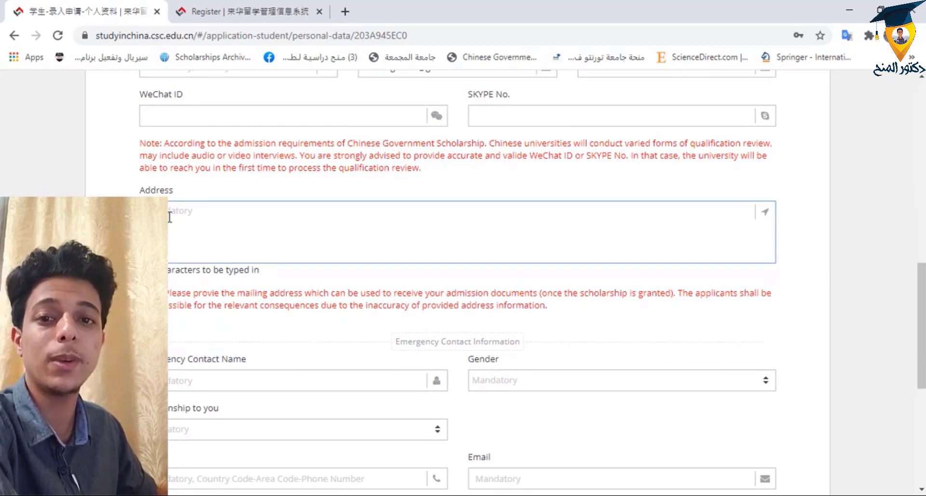
scroll(207, 214, "down", 3)
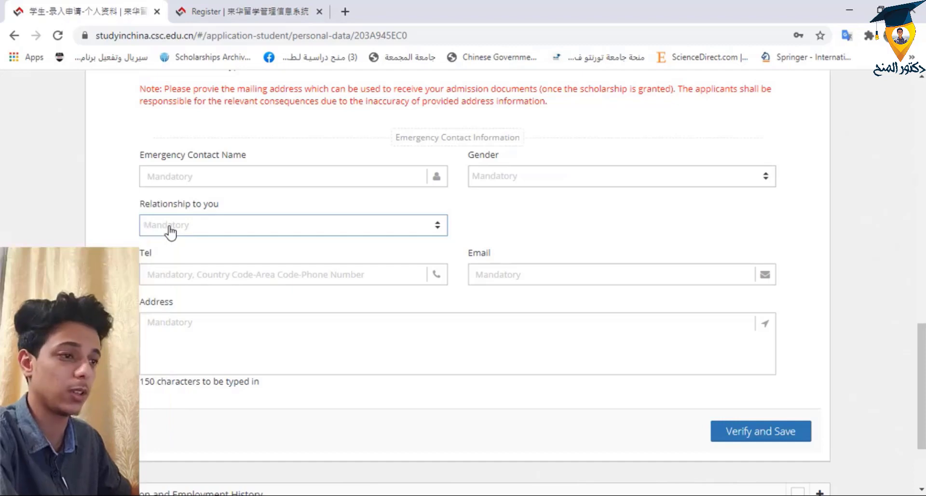
left_click(417, 233)
left_click(98, 243)
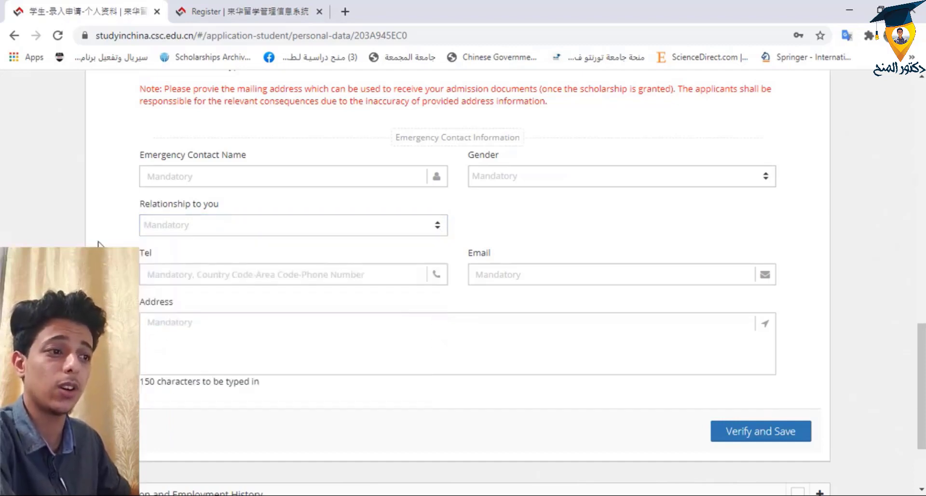
scroll(98, 243, "down", 1)
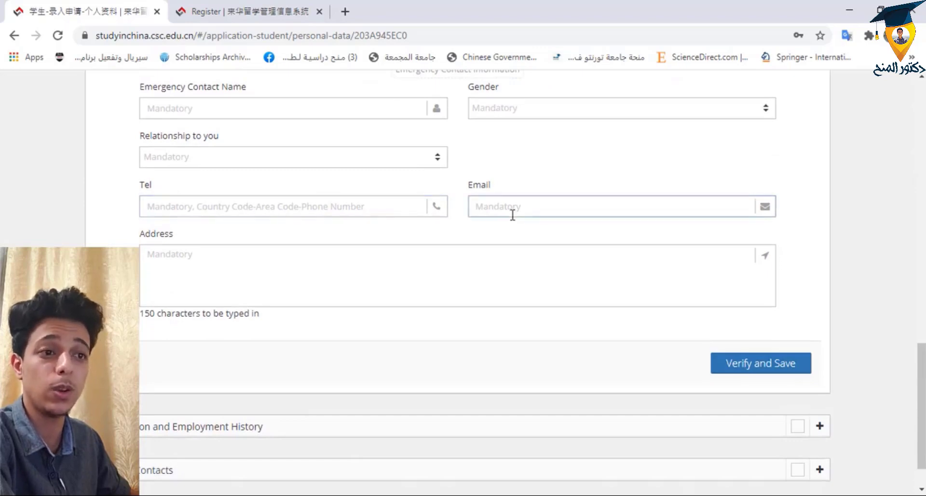
scroll(202, 263, "down", 1)
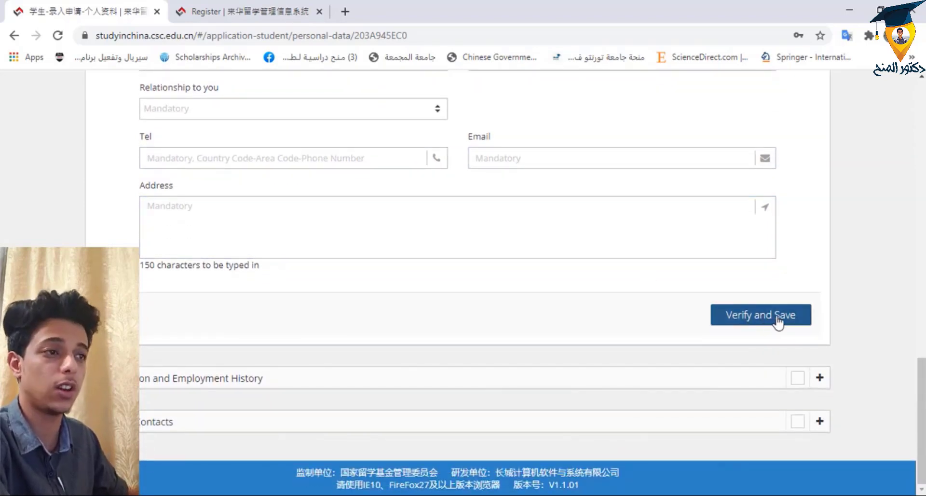
scroll(454, 262, "up", 4)
scroll(450, 175, "down", 2)
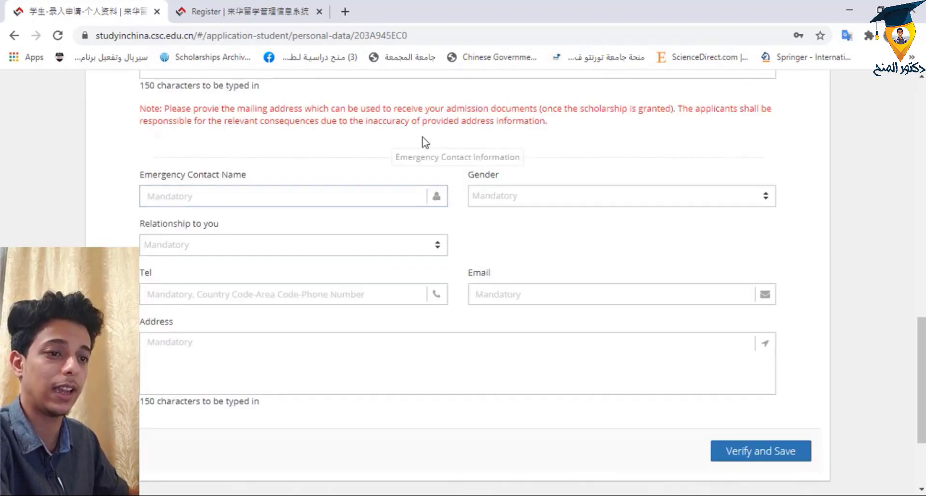
scroll(426, 119, "down", 3)
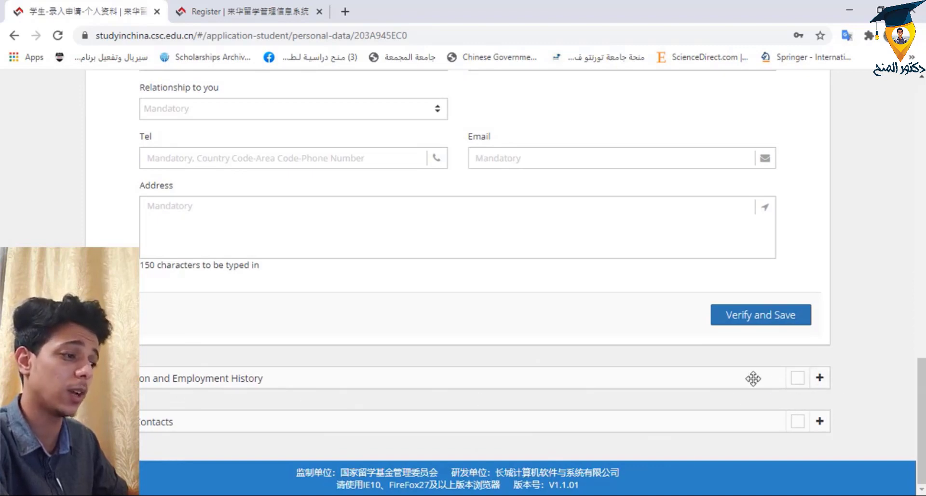
- Expand the Education and Employment History section and set the highest education level to Bachelor's Degree
left_click(819, 377)
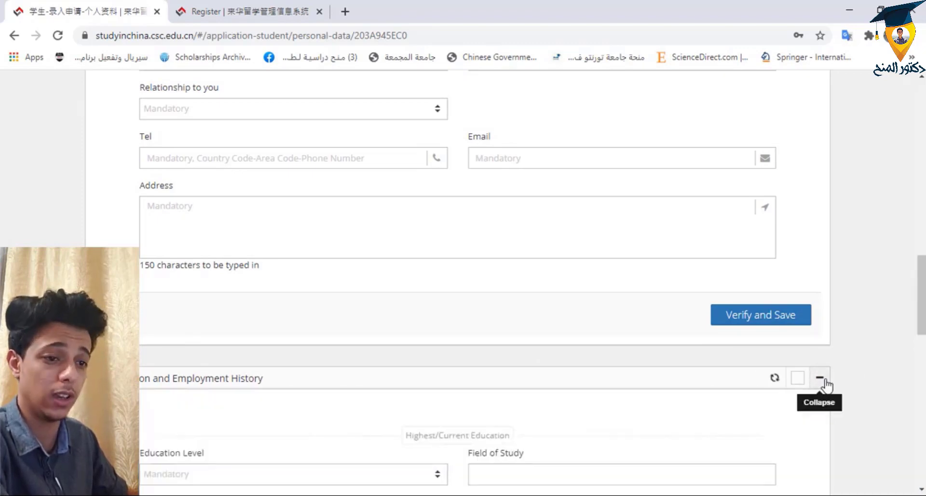
scroll(506, 338, "down", 1)
scroll(304, 215, "down", 5)
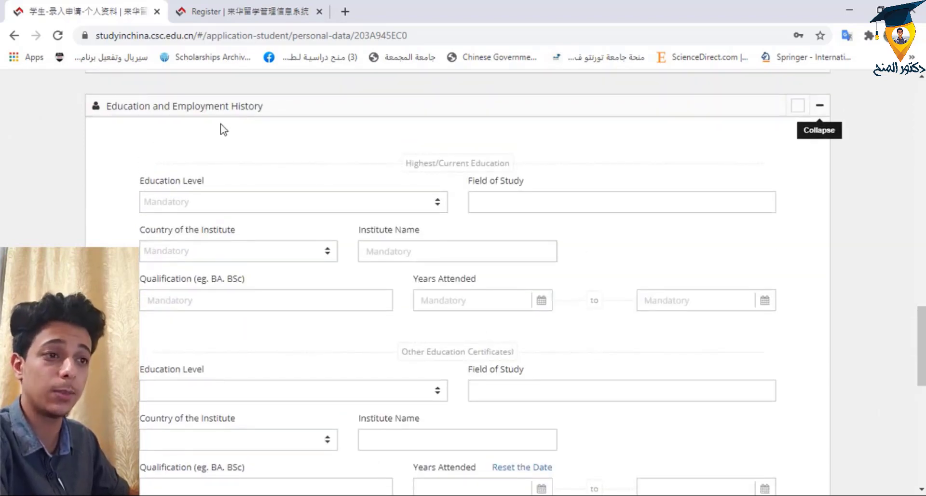
left_click(320, 210)
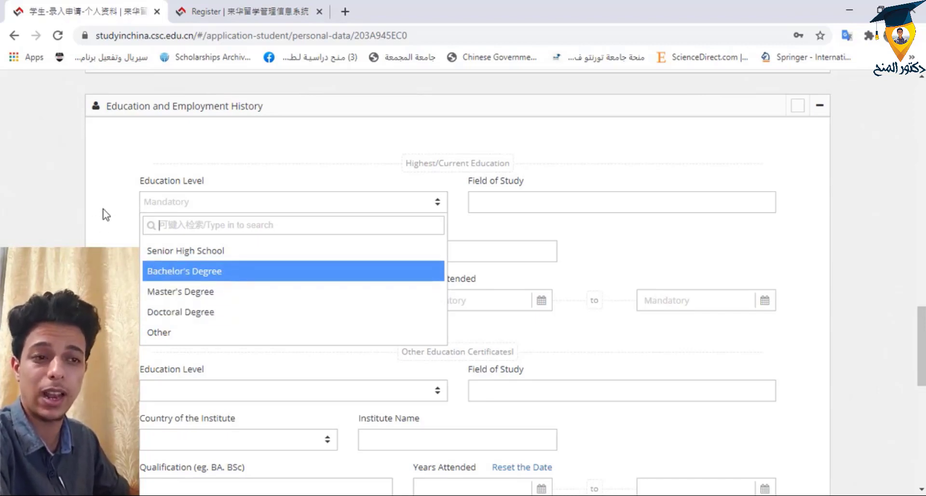
left_click(206, 271)
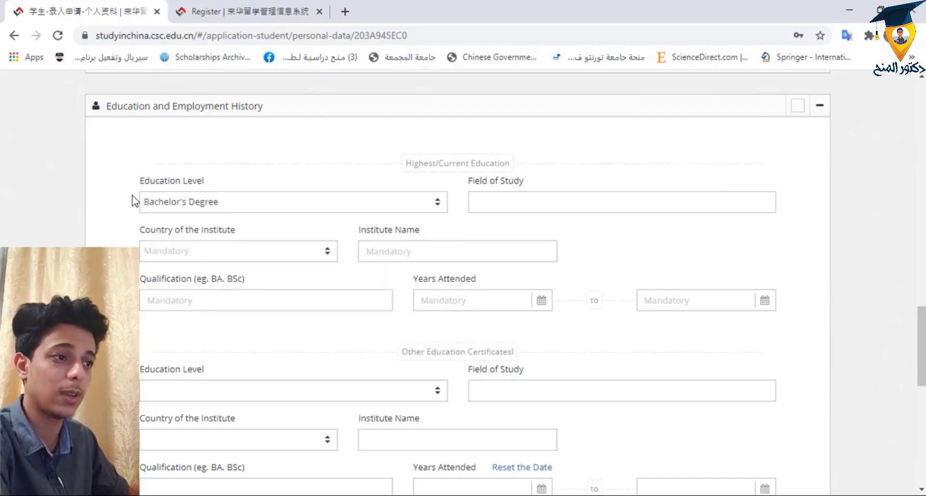
left_click(582, 208)
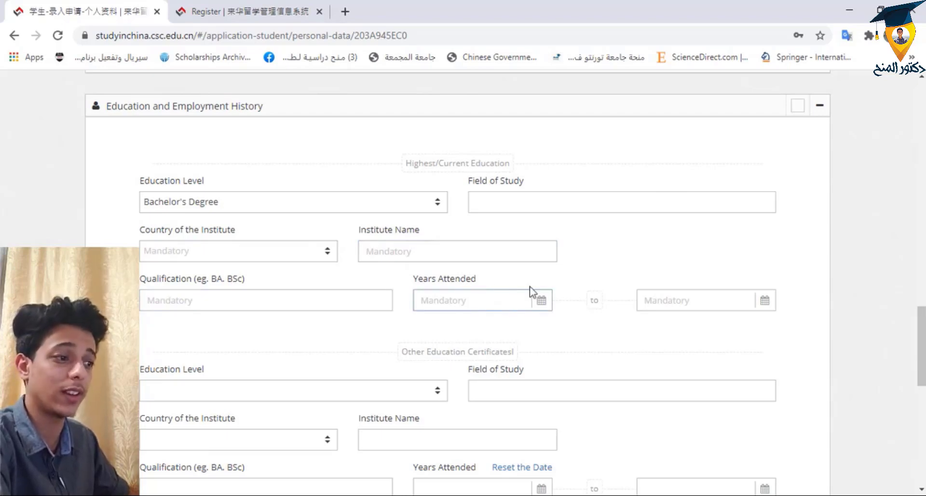
- Examine the Highest/Current Education fields and the two Other Education Certificates blocks of the education history
scroll(304, 161, "down", 3)
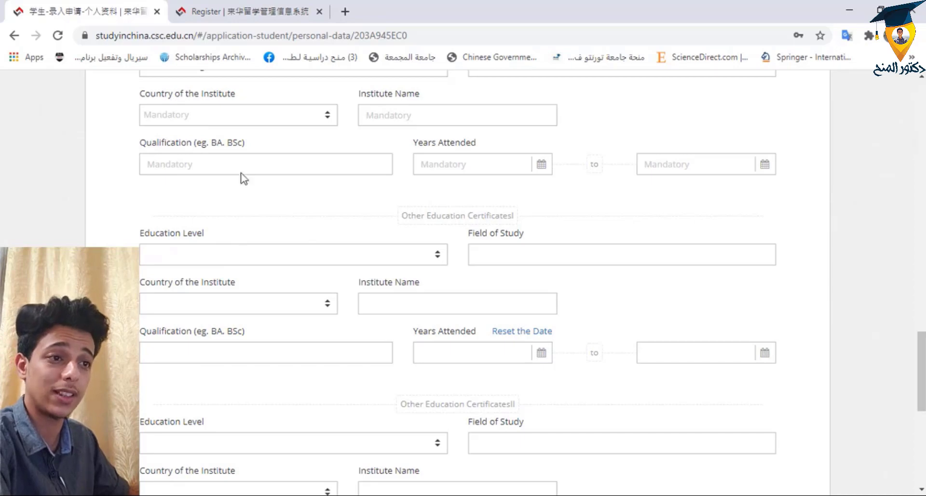
scroll(265, 158, "up", 2)
scroll(265, 158, "down", 3)
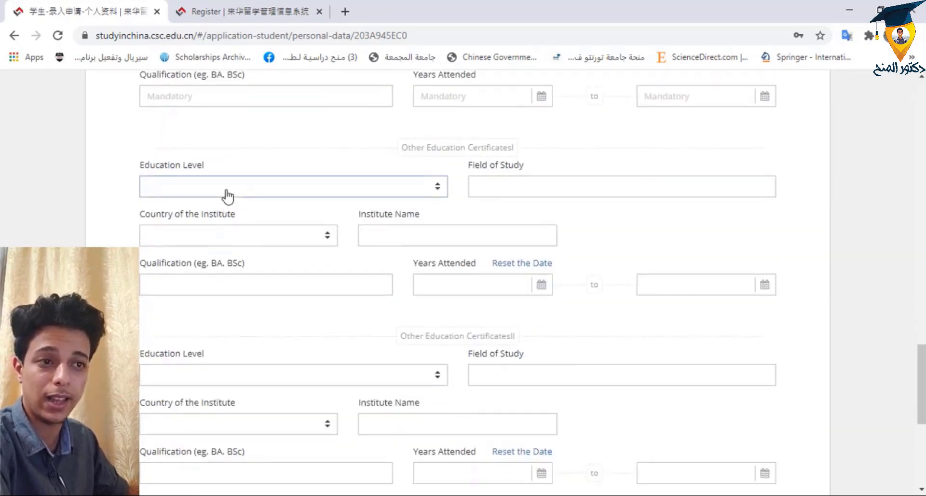
scroll(226, 195, "up", 2)
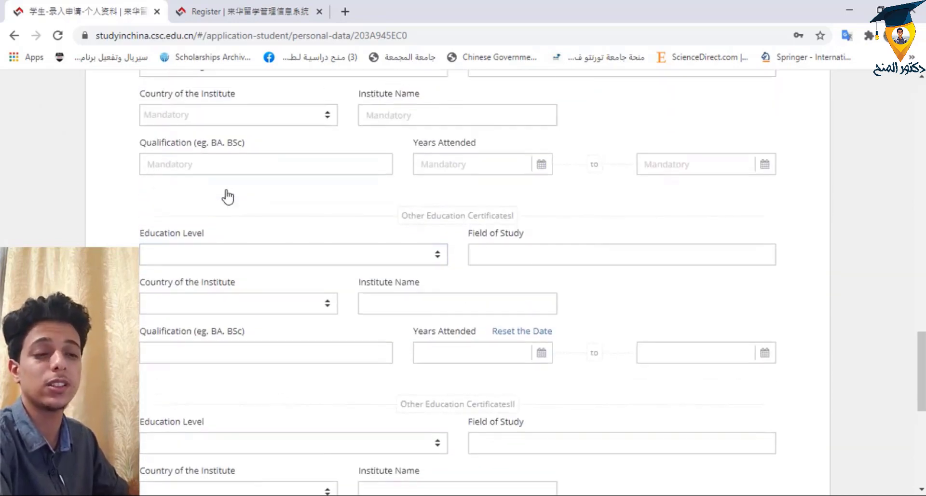
scroll(223, 143, "down", 2)
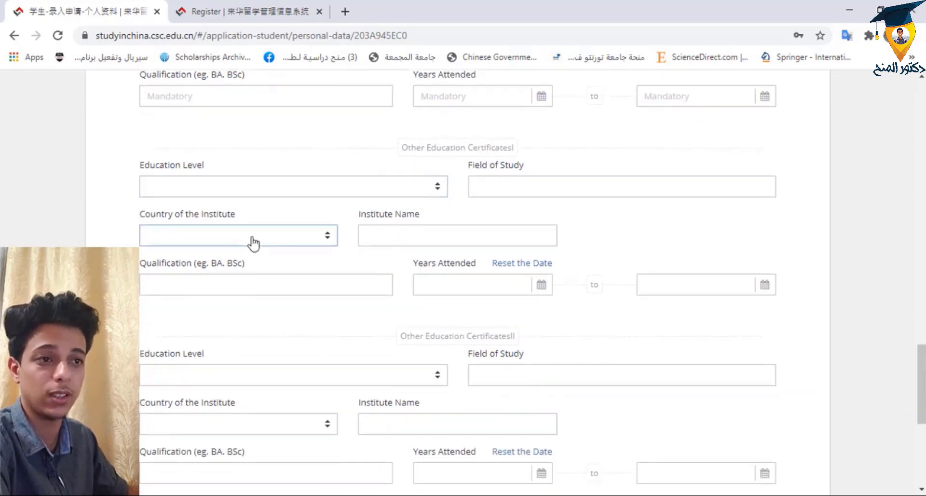
scroll(255, 208, "up", 2)
scroll(238, 279, "down", 3)
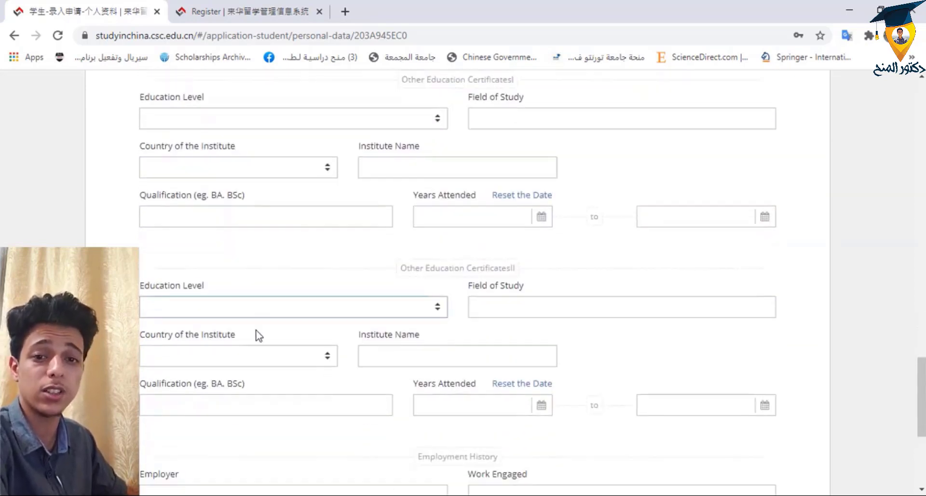
scroll(256, 332, "up", 2)
scroll(285, 378, "up", 4)
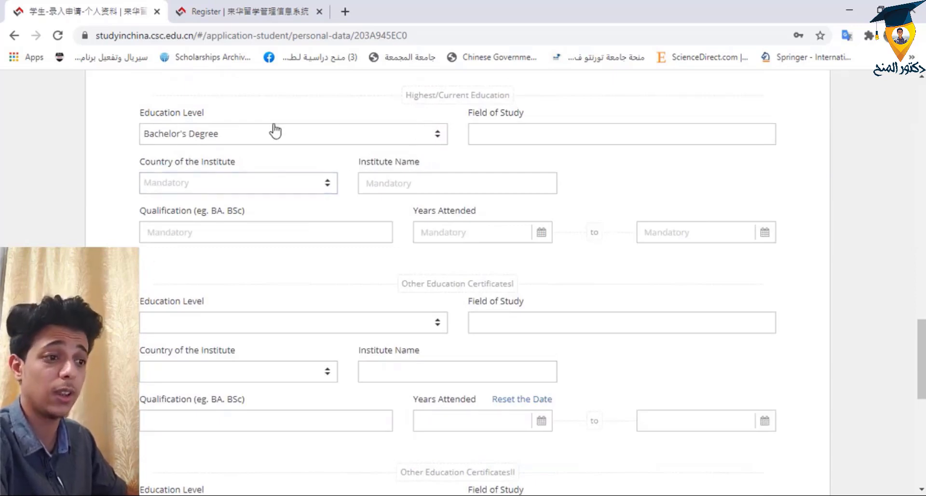
- Examine the Employment History fields for employer, work engaged, title and position, and employment duration
scroll(141, 145, "down", 10)
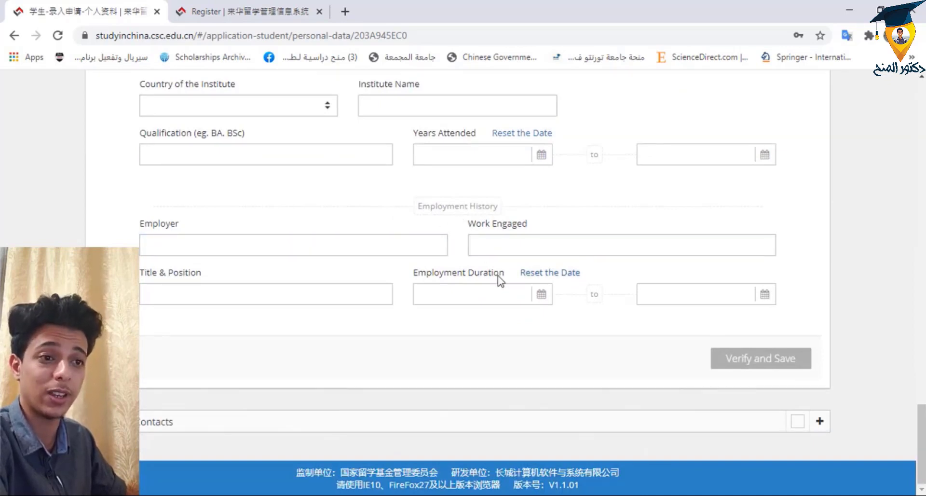
left_click(318, 245)
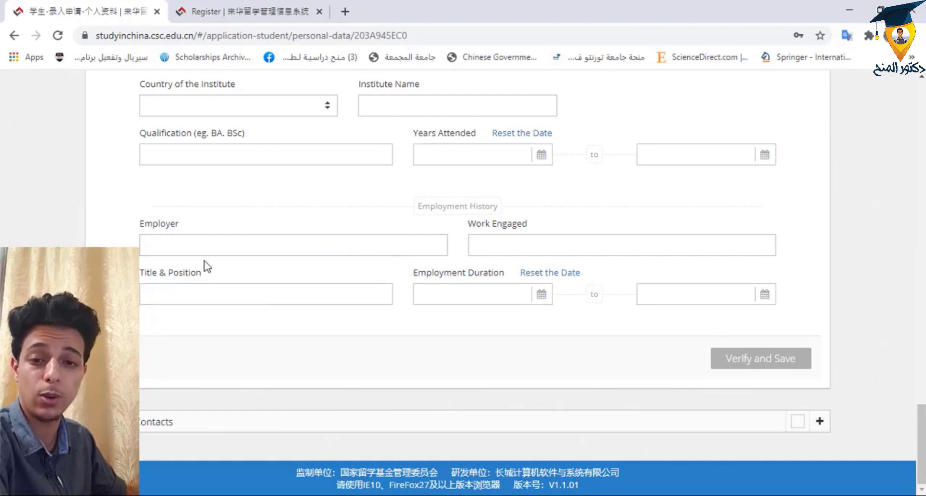
left_click(520, 246)
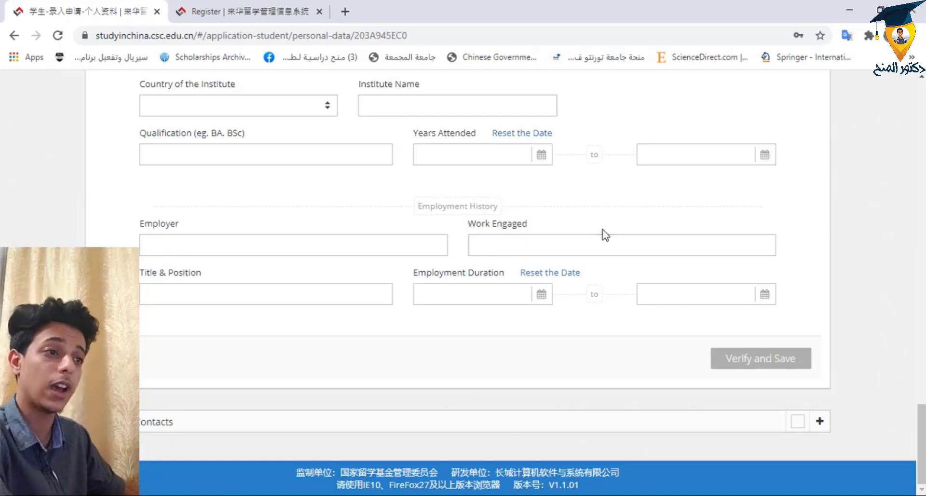
scroll(605, 234, "up", 1)
scroll(605, 235, "down", 1)
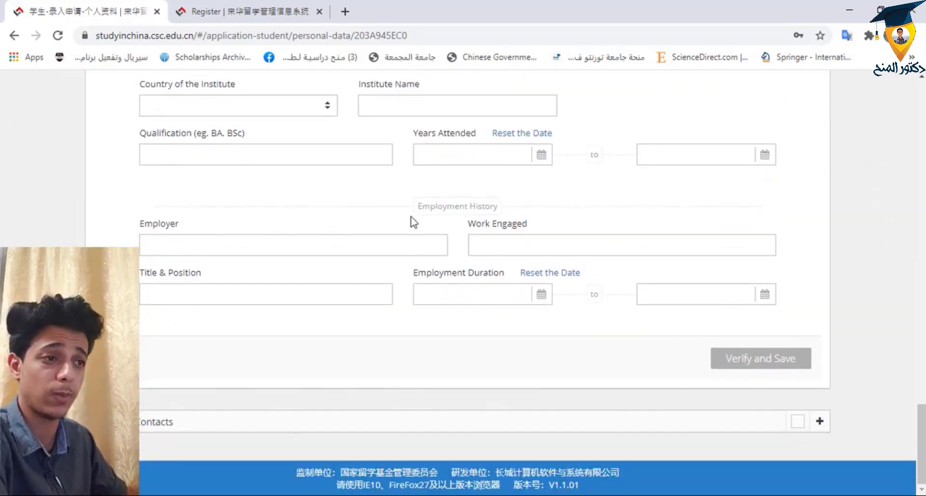
scroll(403, 200, "up", 5)
scroll(400, 188, "down", 5)
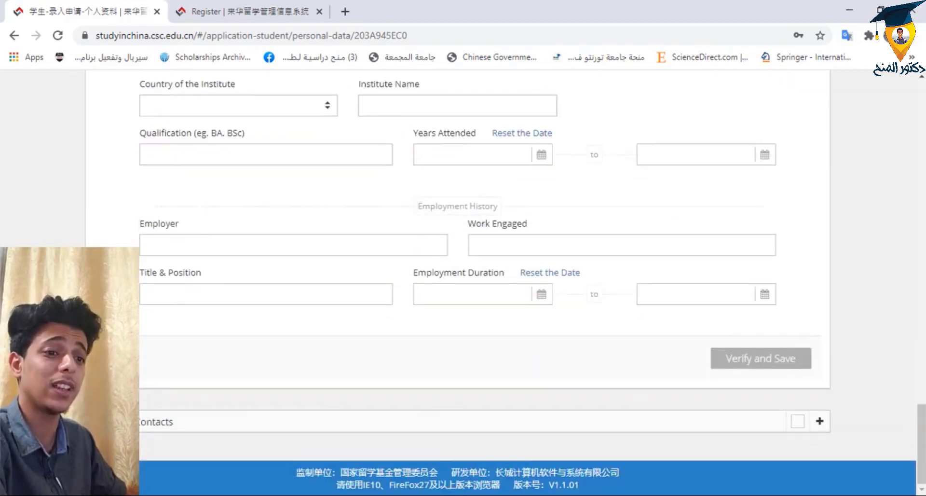
- Expand the Other Contacts section and examine the name, telephone, email, fax and address fields under Contact in China
left_click(820, 421)
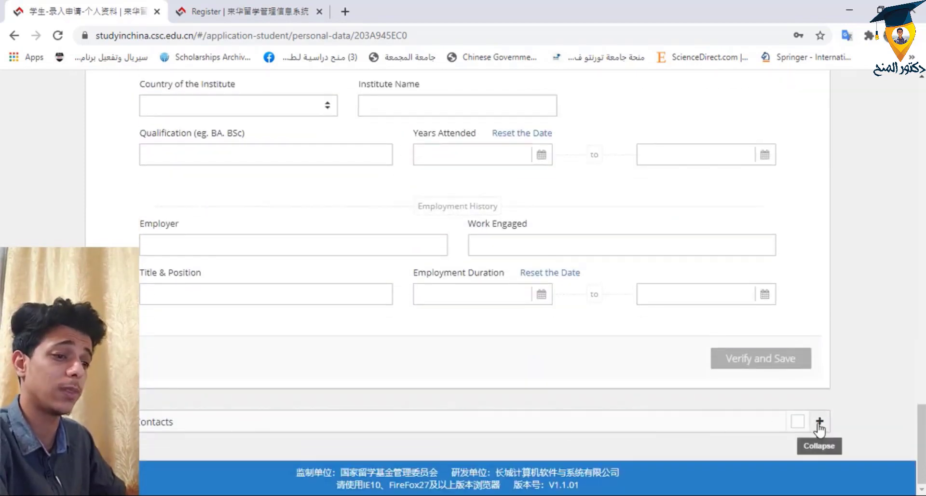
scroll(418, 316, "down", 4)
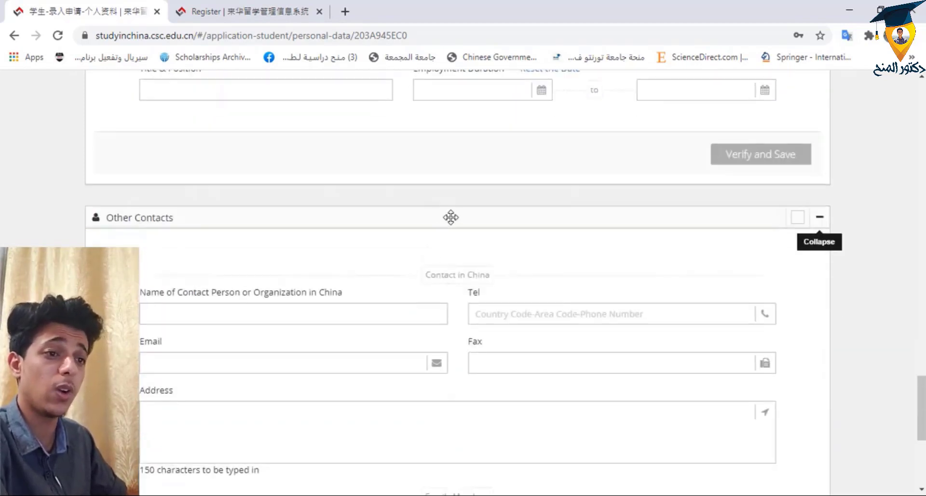
scroll(451, 217, "down", 1)
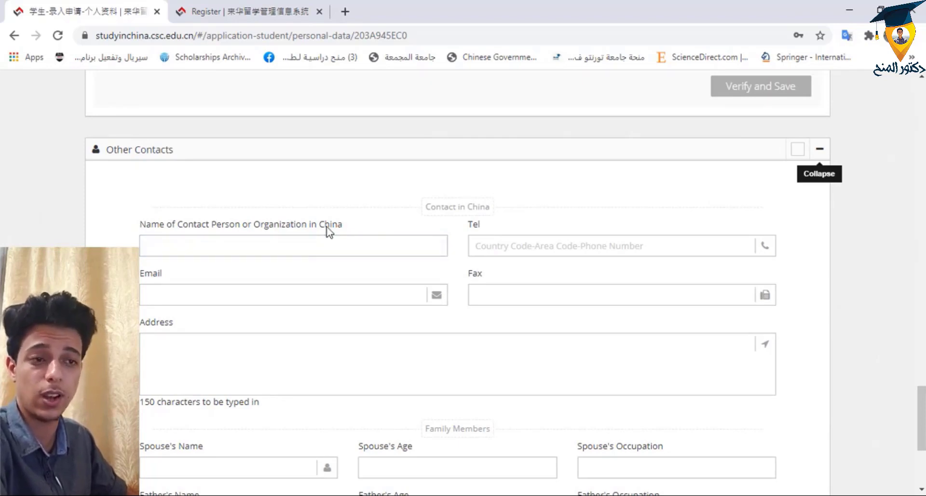
left_click(364, 244)
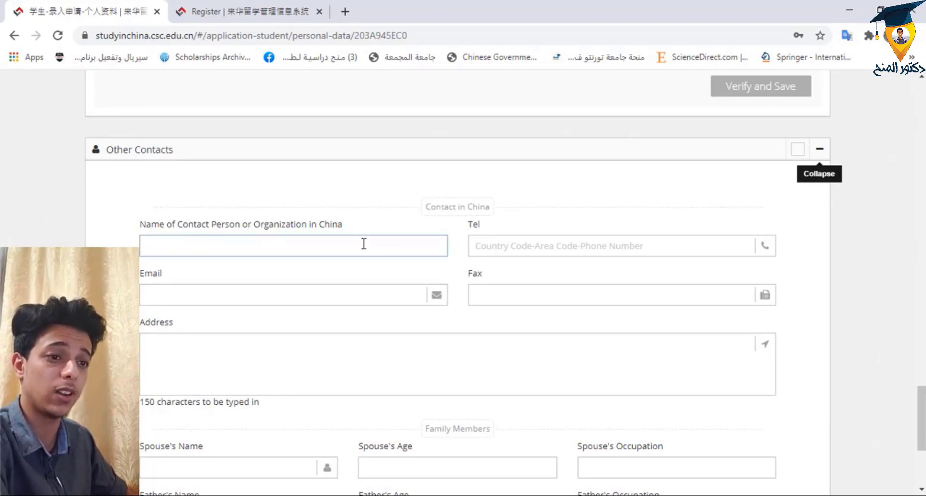
scroll(548, 261, "down", 1)
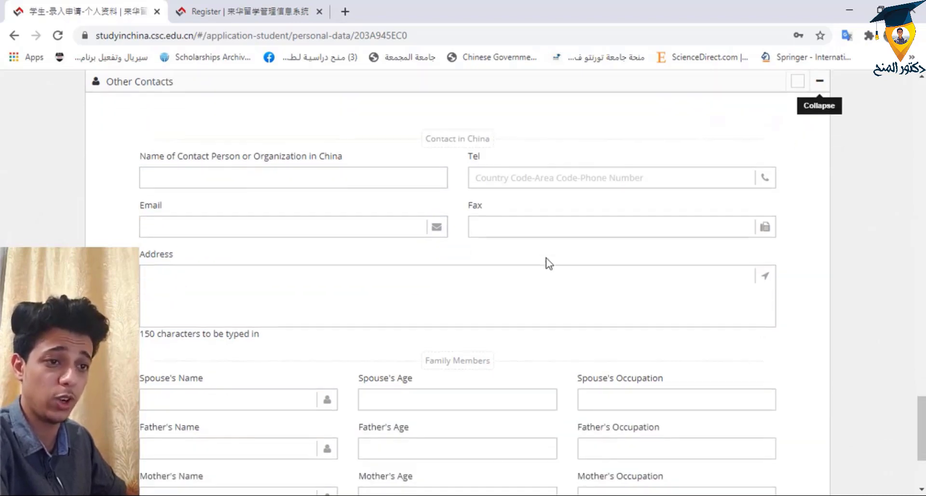
scroll(208, 232, "down", 1)
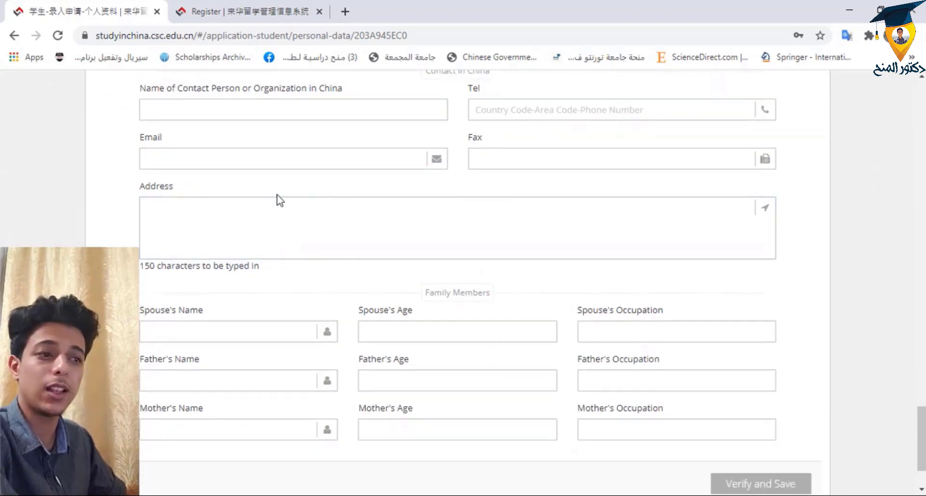
- Examine the Family Members fields for the name, age and occupation of the spouse, father and mother
scroll(319, 207, "down", 1)
scroll(236, 253, "down", 1)
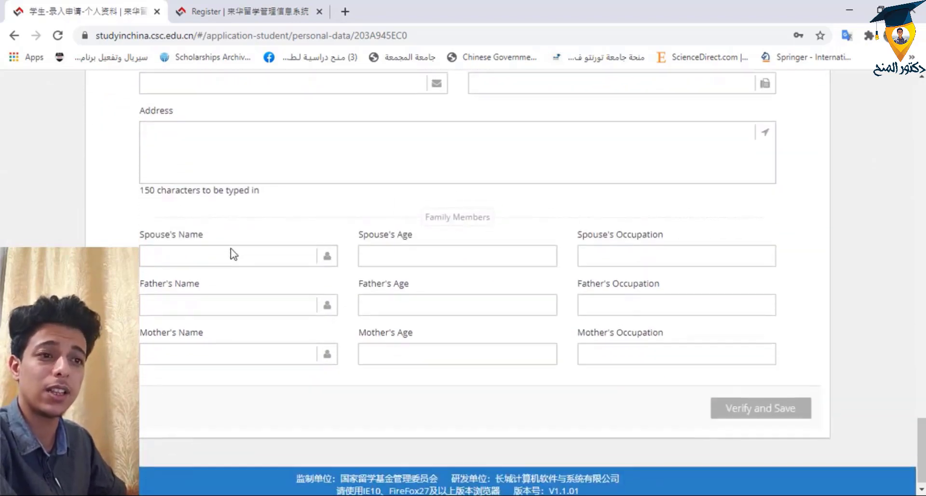
left_click(172, 296)
left_click(392, 290)
left_click(630, 295)
left_click(285, 343)
left_click(415, 343)
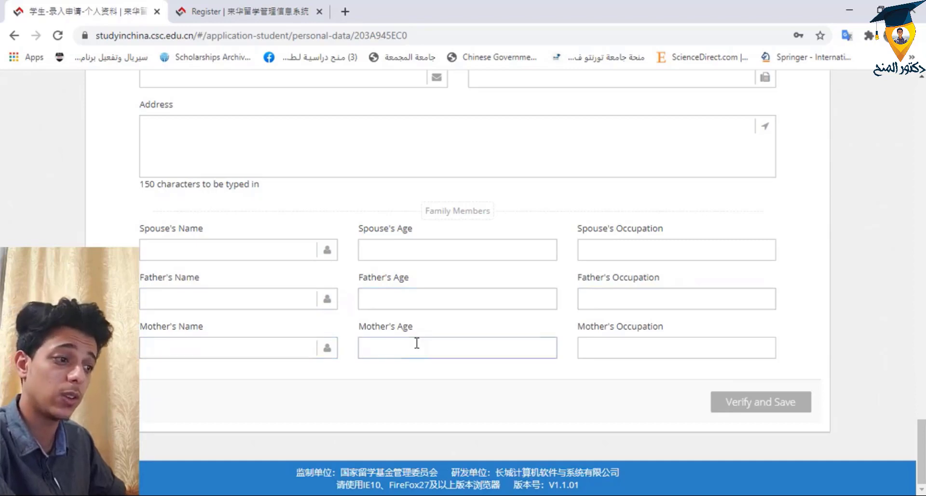
left_click(634, 341)
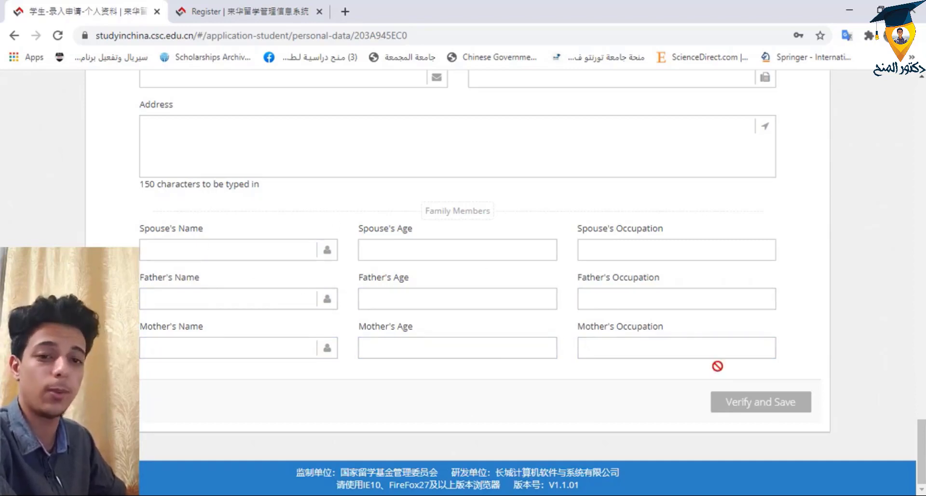
left_click(740, 350)
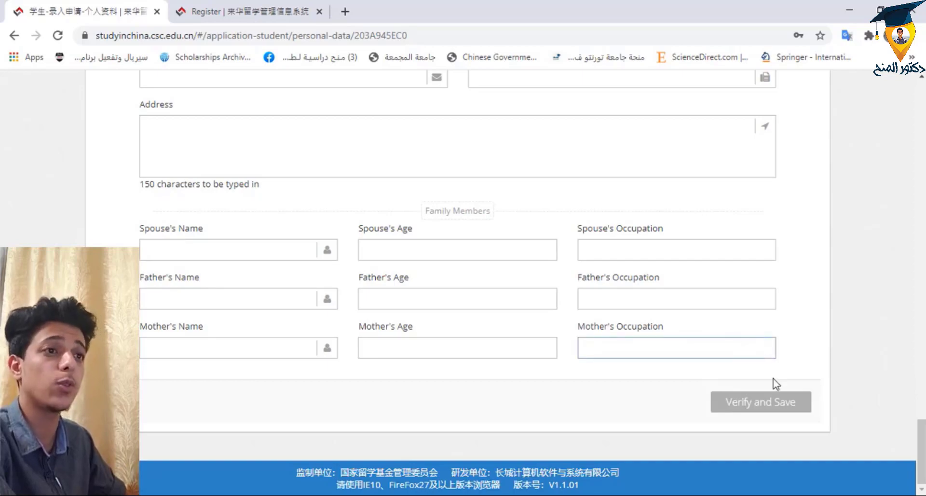
- Return to the online application overview showing the personal details, application type and form download options
scroll(620, 337, "up", 15)
scroll(621, 332, "up", 15)
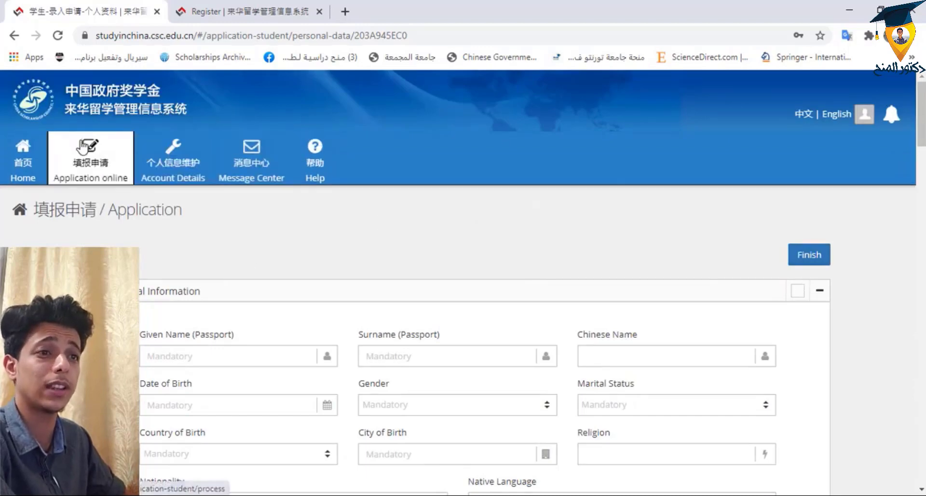
left_click(84, 148)
scroll(146, 271, "down", 1)
scroll(146, 271, "down", 1)
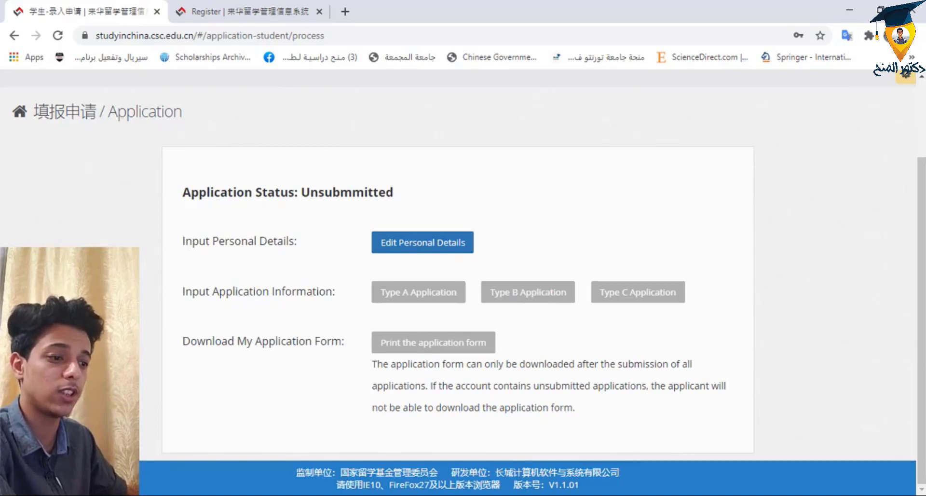
- Consult the list of university agency numbers in the CSC scholarship article, and return to the application overview
mouse_move(516, 495)
left_click(540, 451)
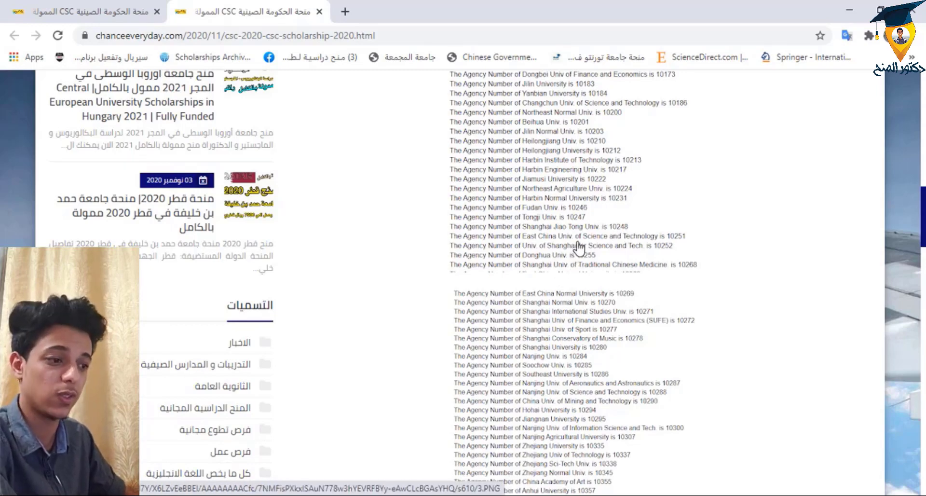
mouse_move(516, 494)
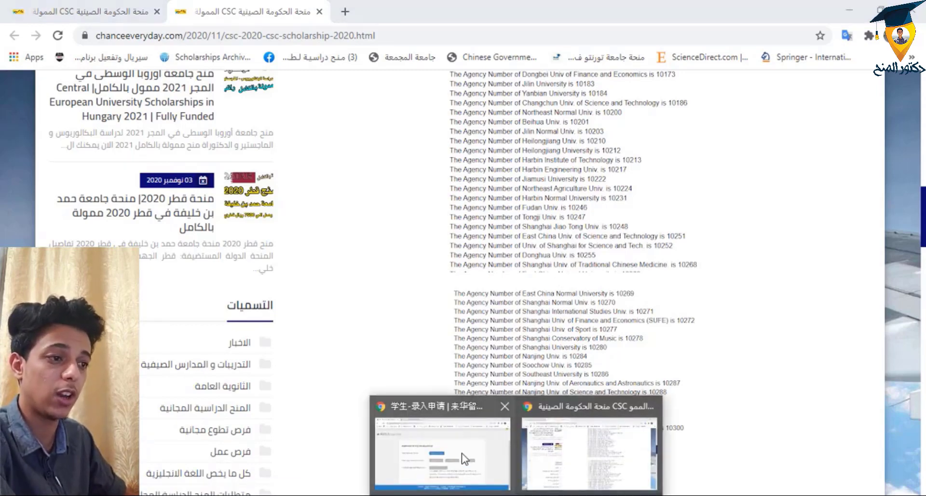
left_click(464, 458)
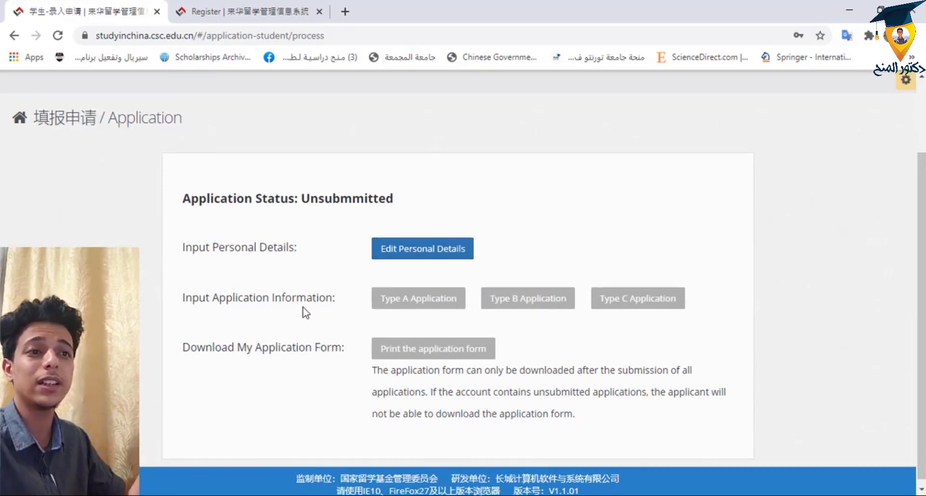
scroll(362, 252, "up", 2)
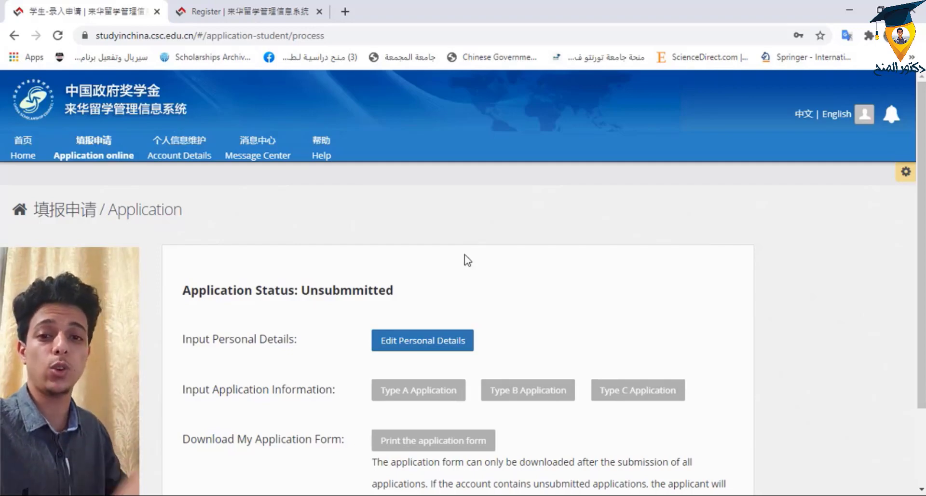
scroll(467, 260, "down", 2)
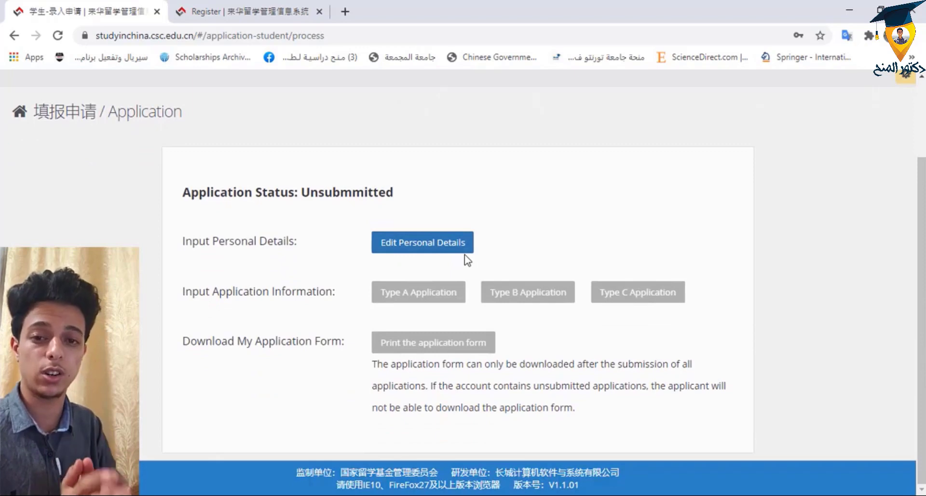